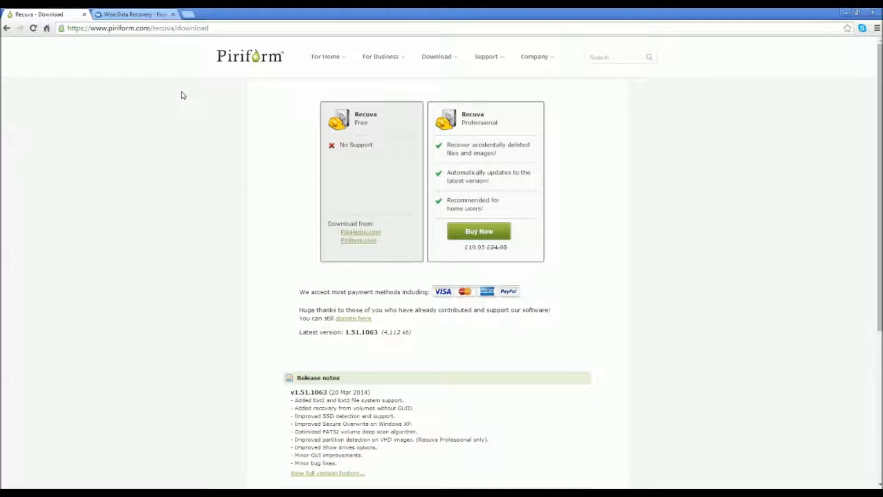
Step: Compare Recuva's Free and Professional options against the Wise Data Recovery tab
left_click_drag(181, 92, 634, 264)
left_click(635, 264)
left_click(86, 14)
left_click(84, 14)
left_click(133, 14)
left_click(44, 14)
left_click(145, 13)
left_click(60, 14)
left_click(133, 14)
left_click(41, 14)
triple_click(510, 122)
left_click(611, 203)
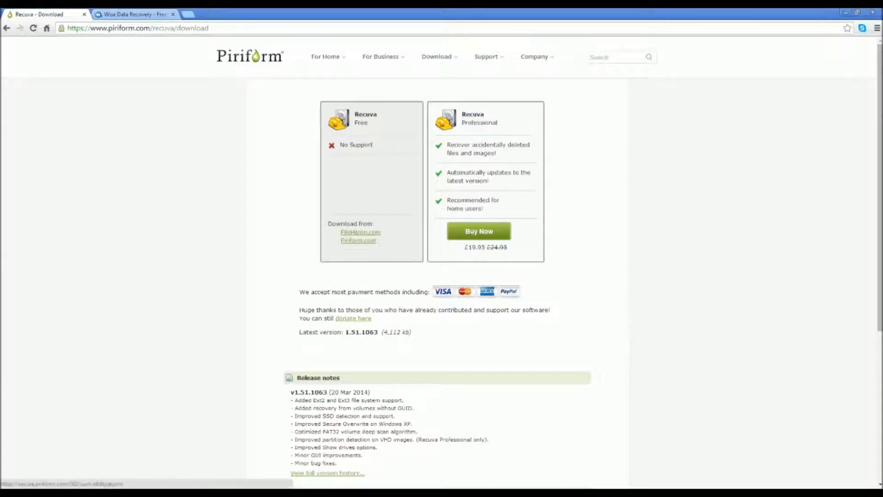
Step: Open Recuva's FileHippo page and highlight its 1.51.1063 version title
left_click(370, 231)
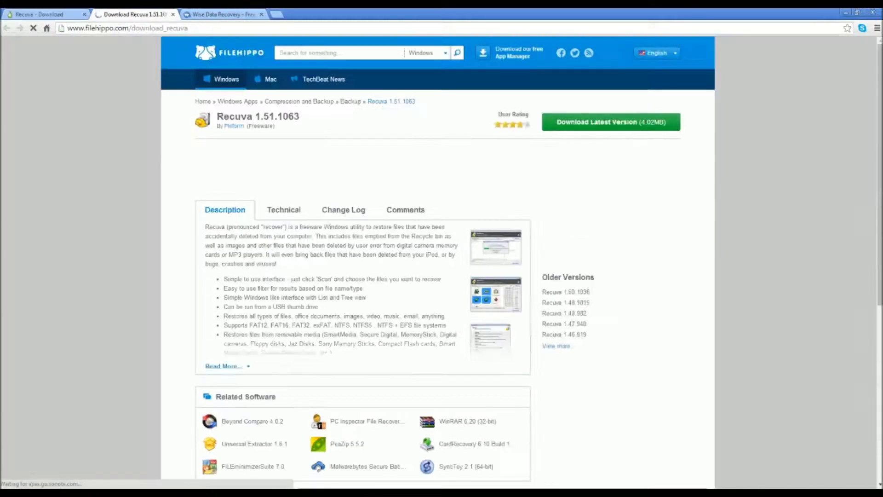
left_click(46, 14)
left_click(131, 15)
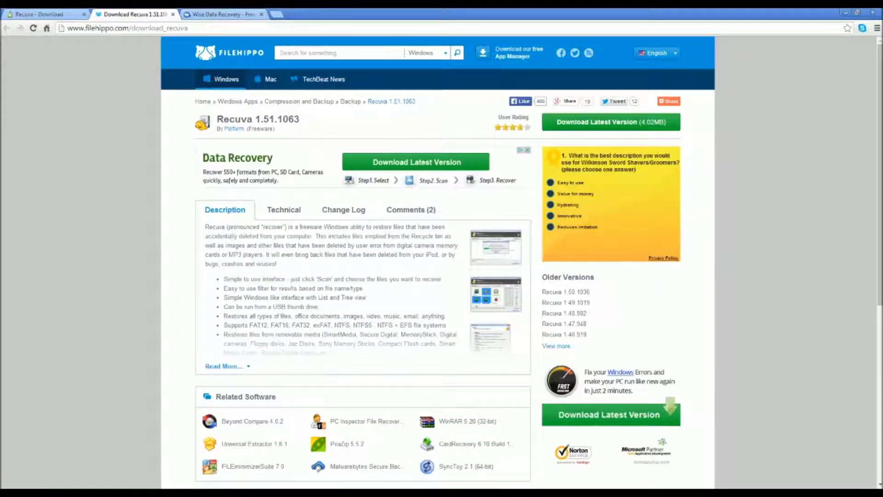
left_click_drag(322, 122, 216, 120)
left_click(322, 122)
left_click_drag(322, 122, 222, 119)
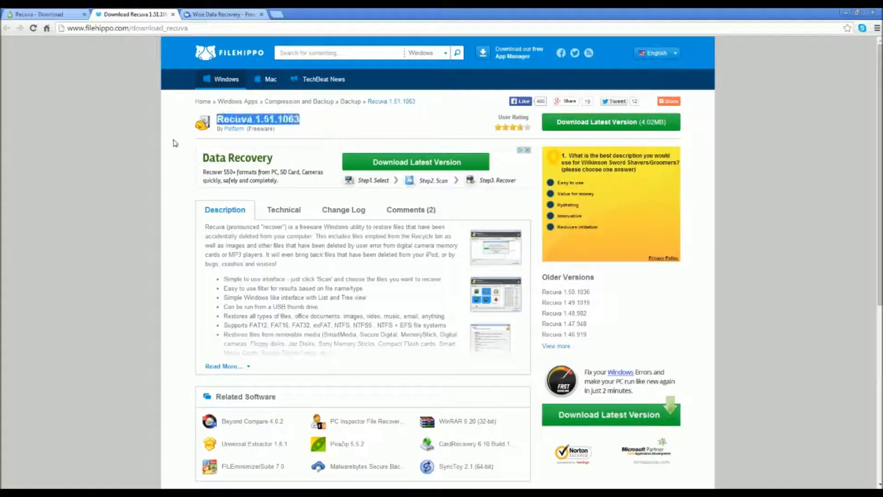
left_click(118, 122)
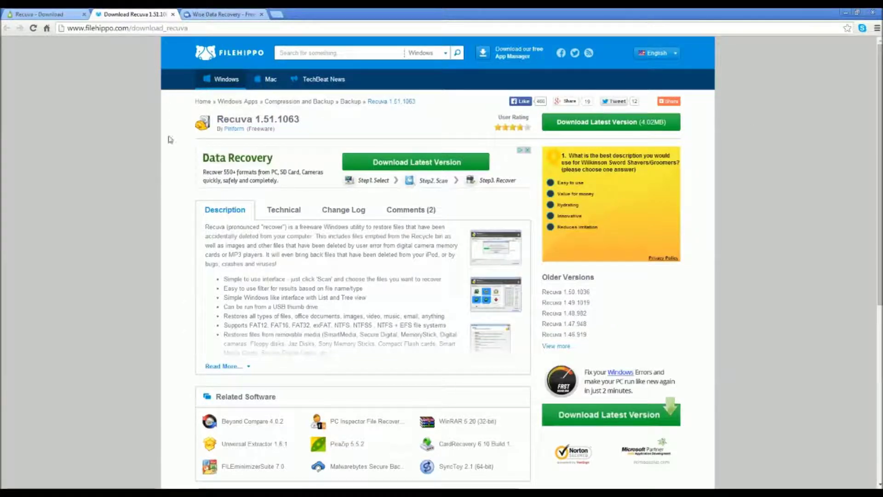
Step: Close the FileHippo tab and highlight the Wise Data Recovery feature headings, such as Free of charge and Easy to use
left_click(172, 15)
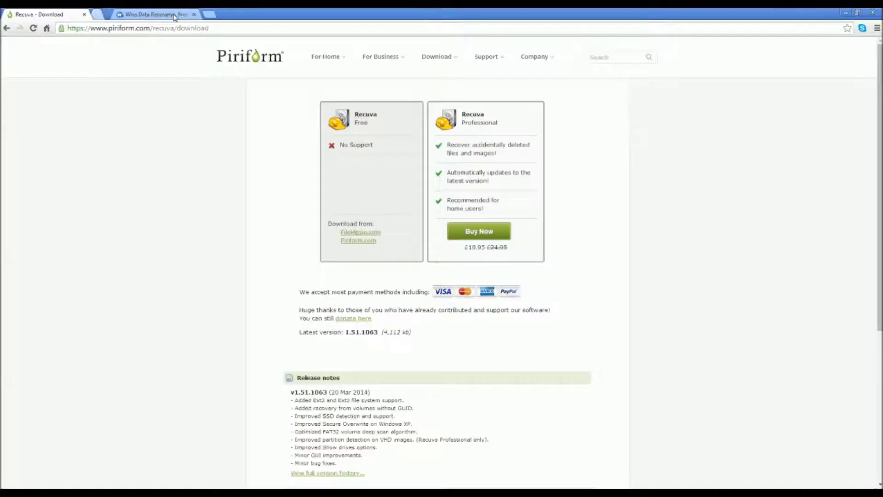
left_click(144, 17)
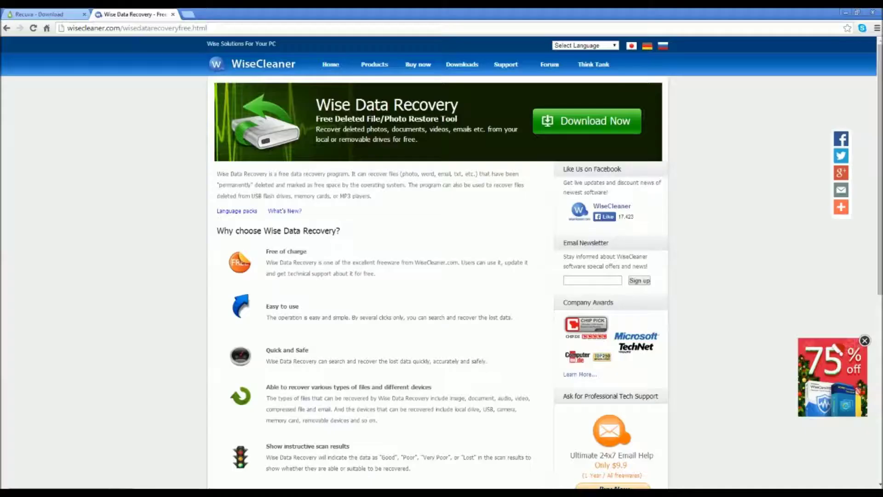
triple_click(278, 252)
triple_click(267, 308)
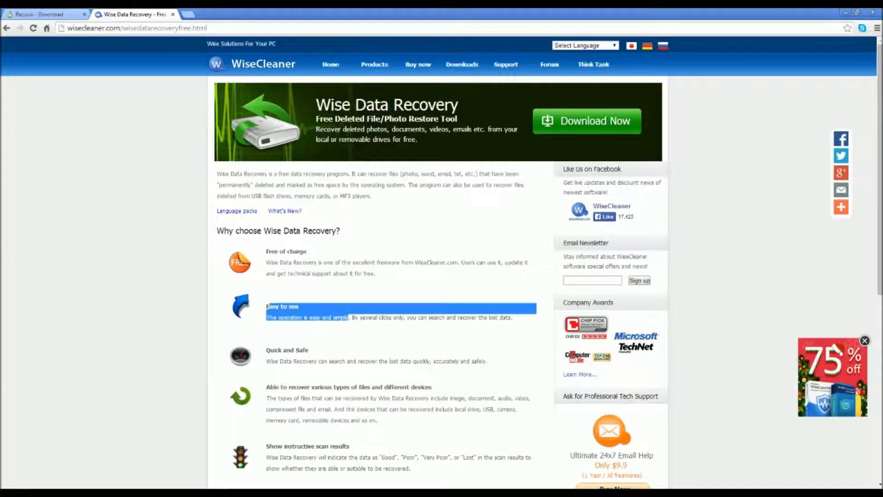
triple_click(280, 351)
triple_click(266, 388)
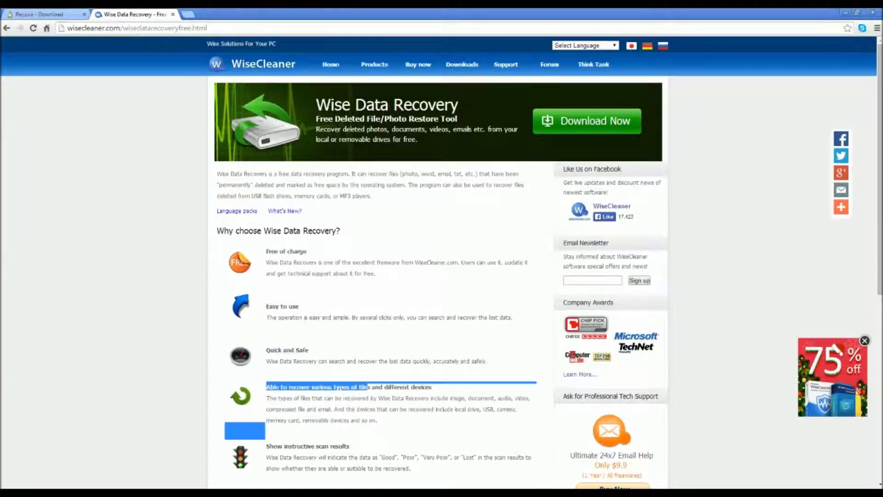
left_click_drag(266, 447, 388, 445)
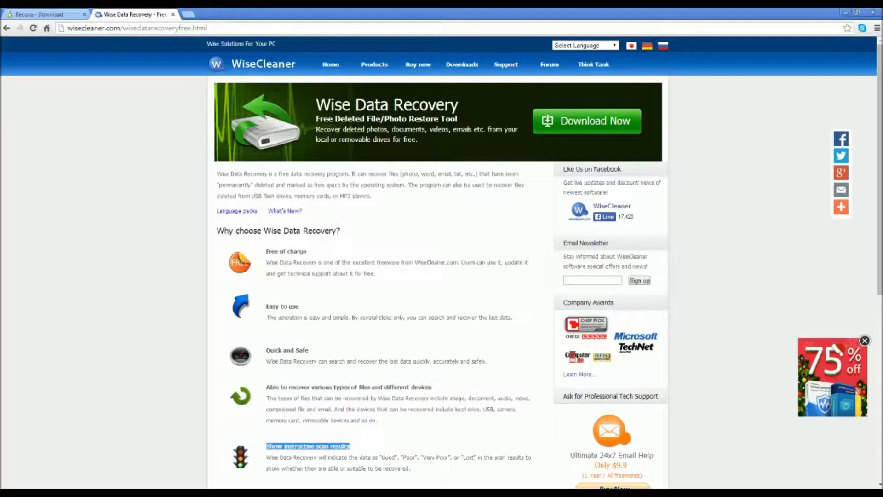
left_click(391, 430)
Step: Scroll the Wise Data Recovery page, follow its download link, then close the Download.com page
scroll(390, 428, "down", 4)
scroll(340, 372, "up", 4)
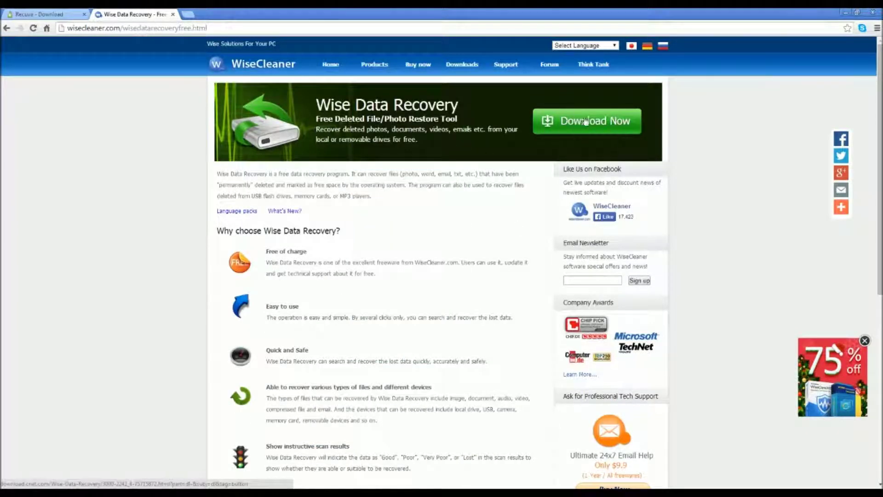
scroll(537, 256, "down", 4)
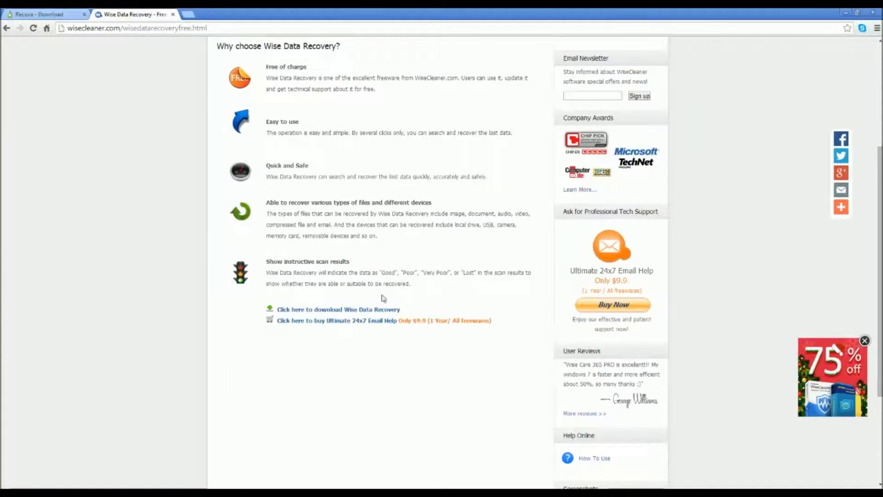
scroll(375, 305, "up", 4)
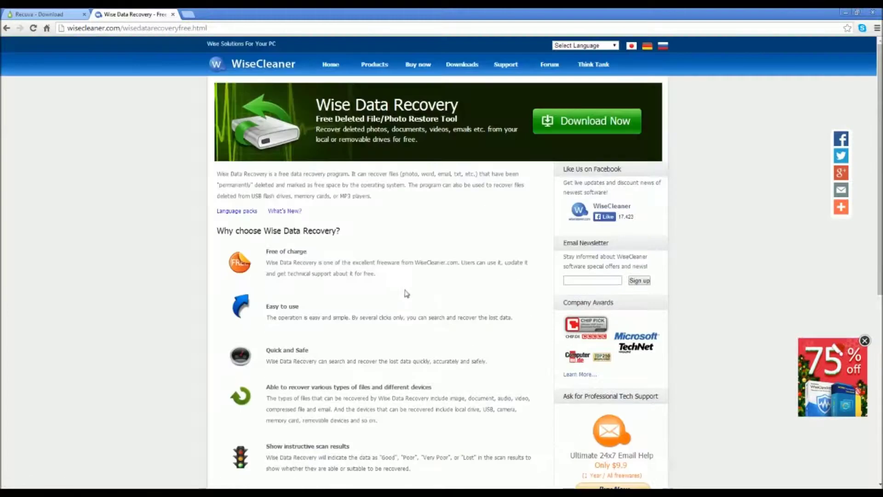
left_click(588, 127)
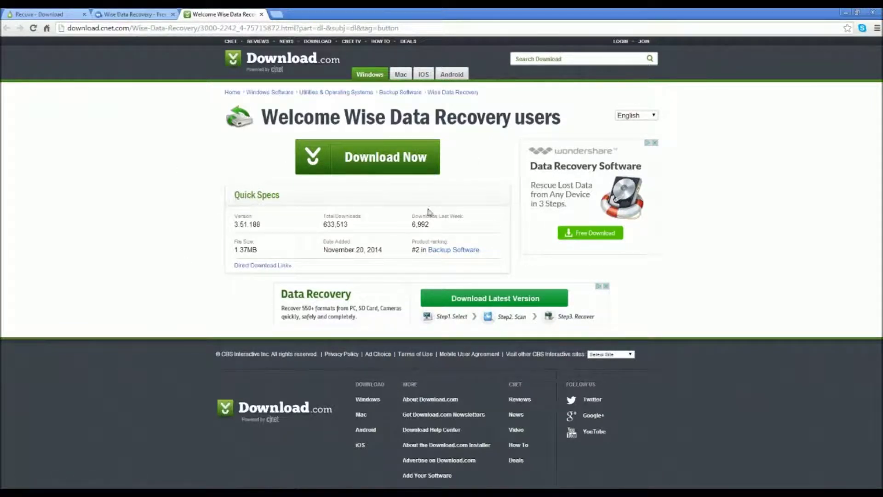
left_click(262, 14)
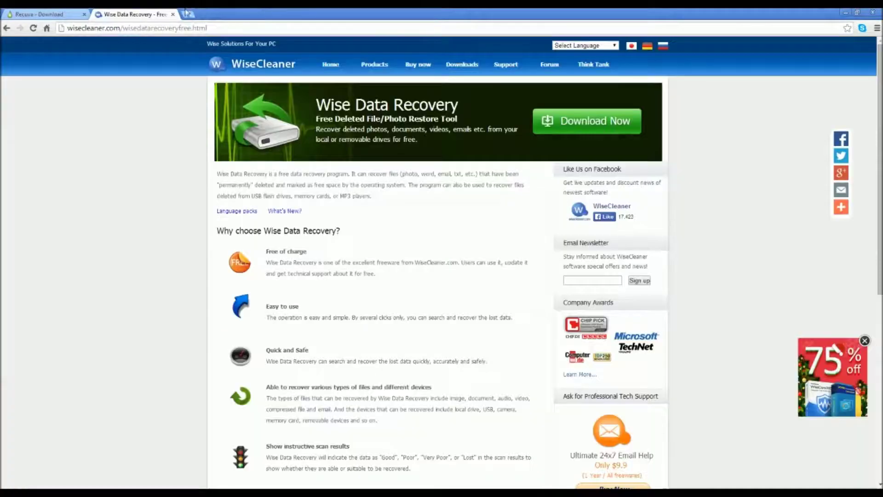
Step: Switch between the Recuva and Wise Data Recovery tabs and highlight the Wise intro text
left_click(74, 14)
left_click(135, 13)
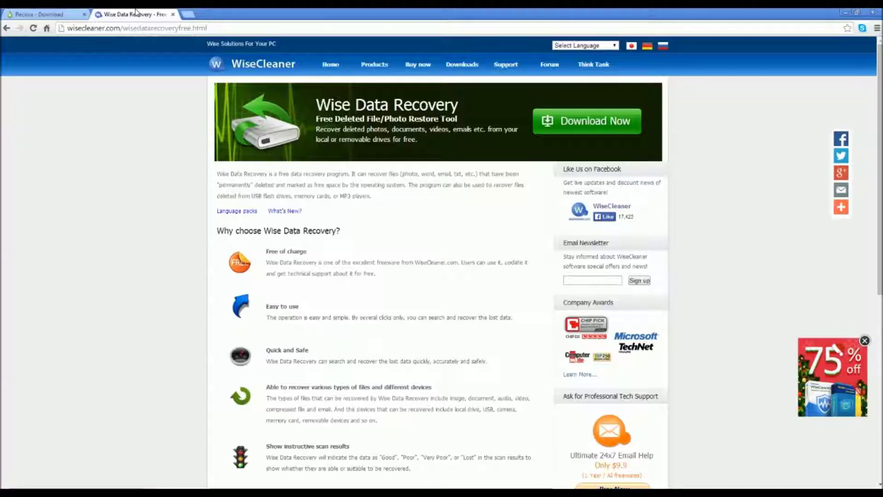
left_click(74, 14)
left_click(106, 13)
left_click_drag(171, 216, 391, 289)
Step: Reposition the Recuva Wizard window and move past its welcome page
left_click(399, 282)
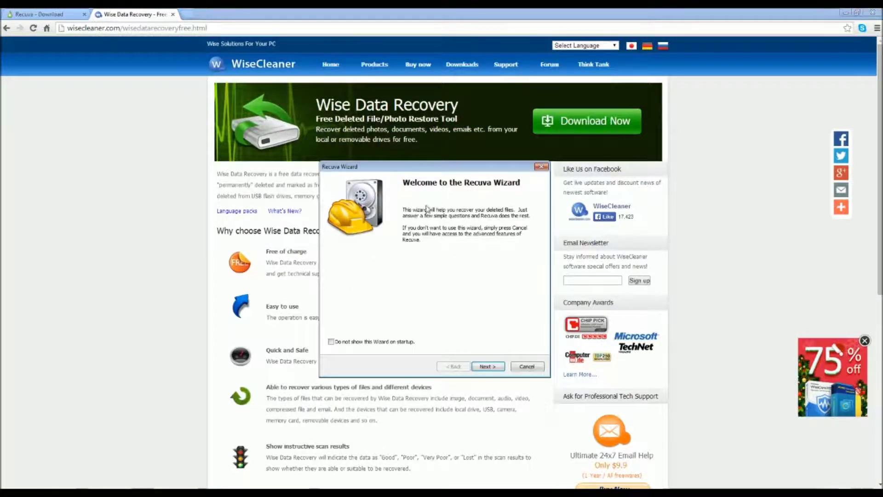
mouse_move(423, 162)
left_mouse_down()
mouse_move(459, 202)
mouse_move(430, 187)
mouse_move(430, 132)
mouse_move(391, 193)
mouse_move(431, 168)
left_mouse_up()
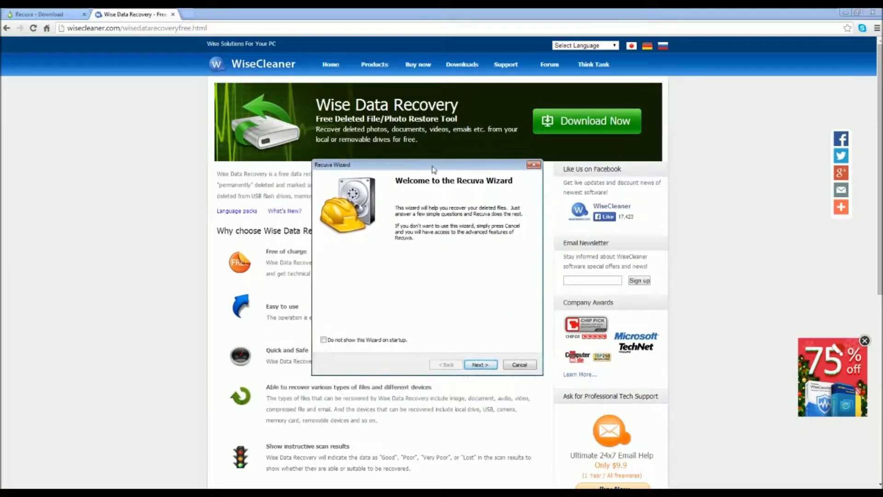
left_click(480, 366)
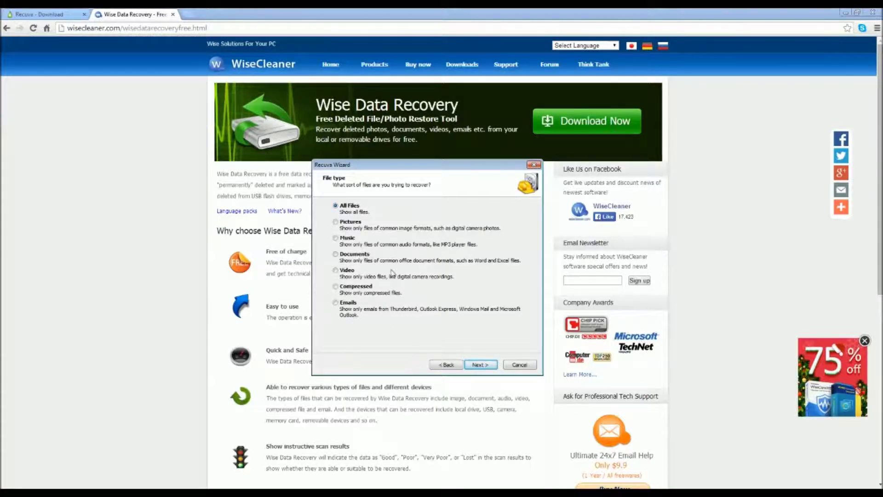
Step: Choose All Files after trying Video, Documents, Music and Pictures, and keep the search-everywhere location
left_click(345, 272)
left_click(349, 257)
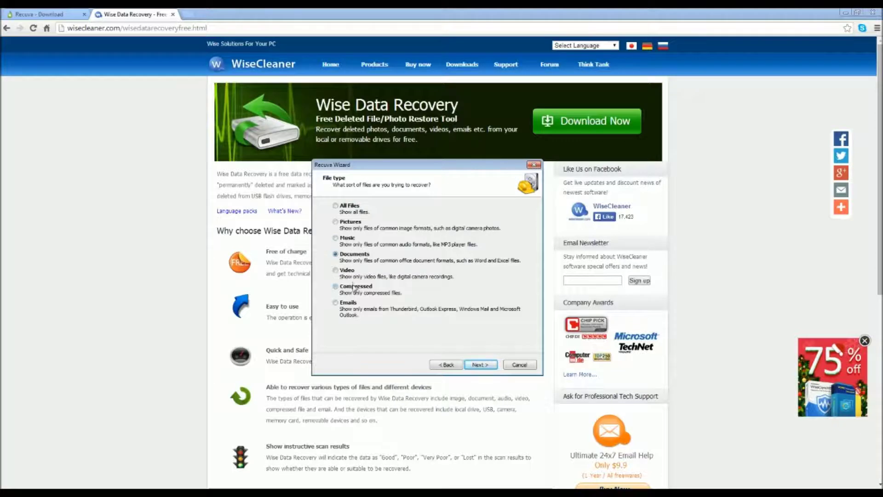
left_click(352, 242)
left_click(350, 228)
left_click(353, 210)
left_click(478, 365)
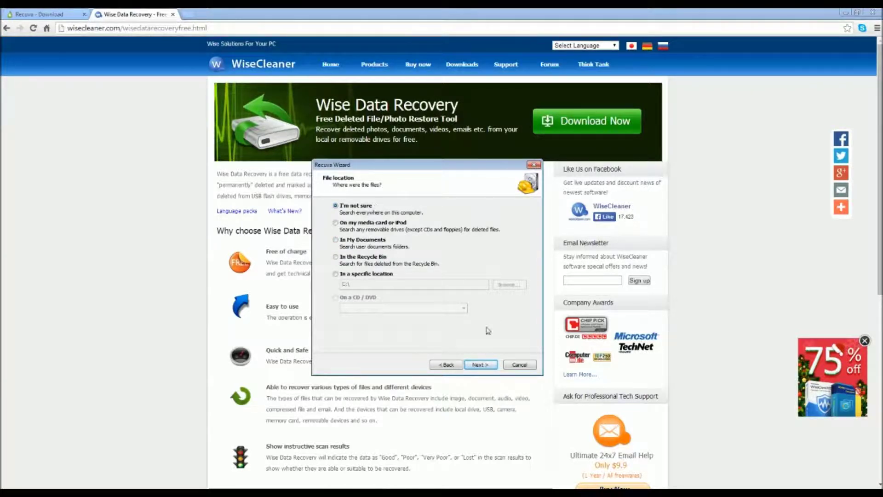
left_click(480, 365)
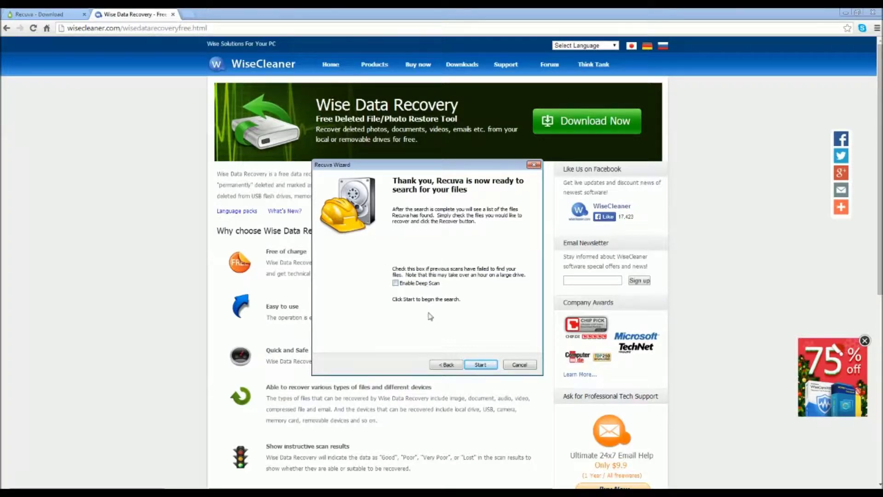
Step: Enable Deep Scan on the wizard's final page, after toggling it off once
left_click(397, 284)
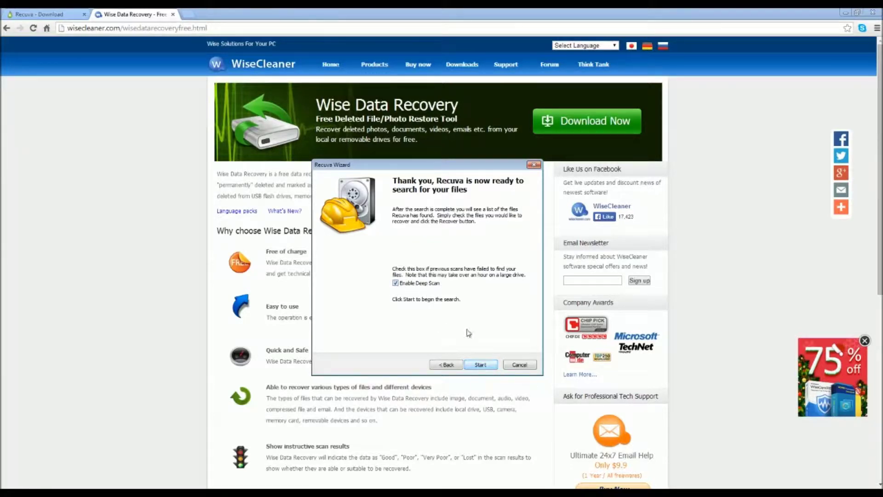
left_click(396, 284)
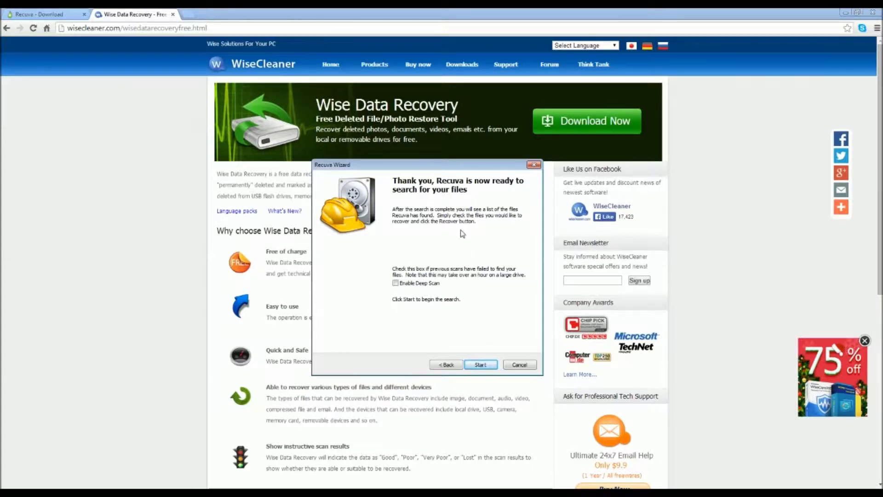
left_click(432, 283)
Step: Start the search to open Recuva's main window, then bring Chrome's Wise Data Recovery page forward
left_click(534, 169)
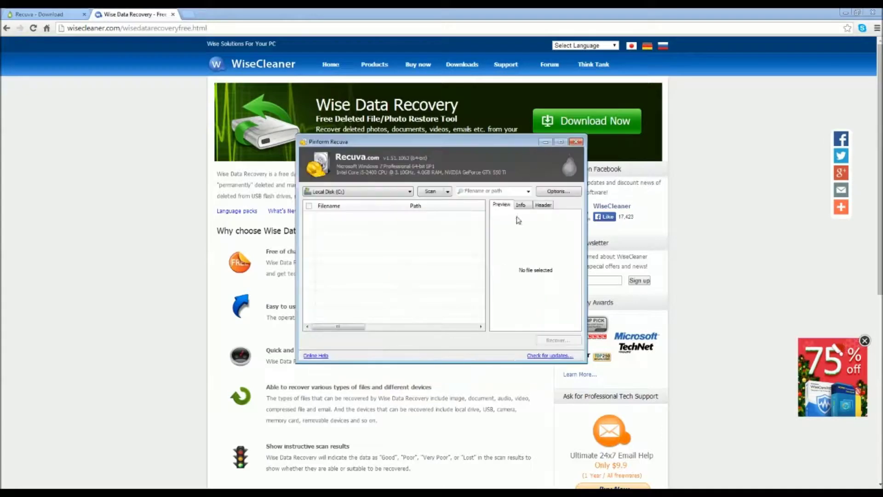
left_click(317, 466)
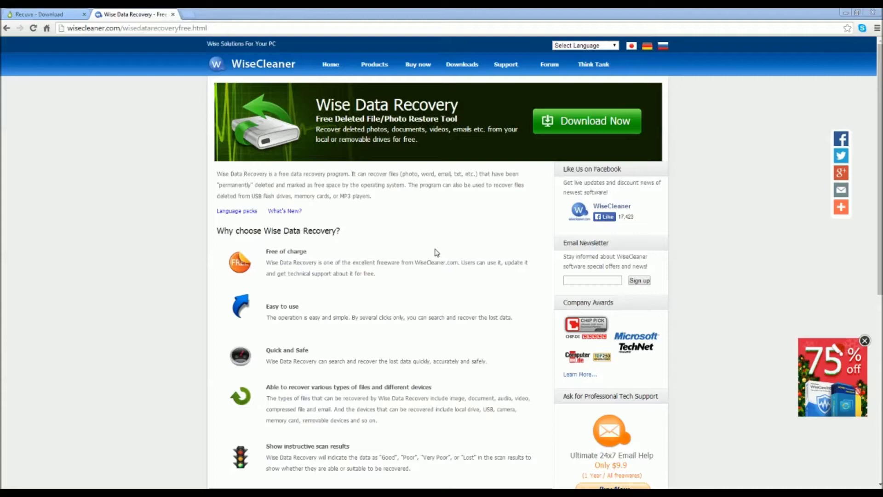
left_click(611, 133)
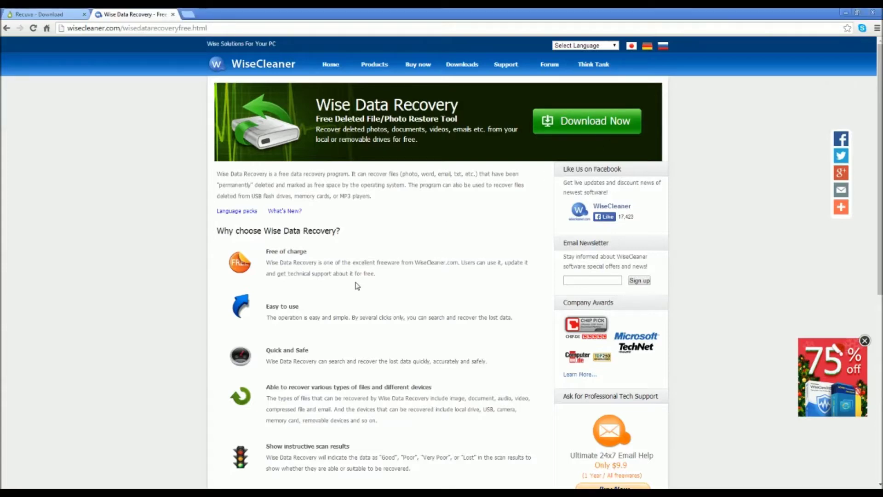
left_click(51, 14)
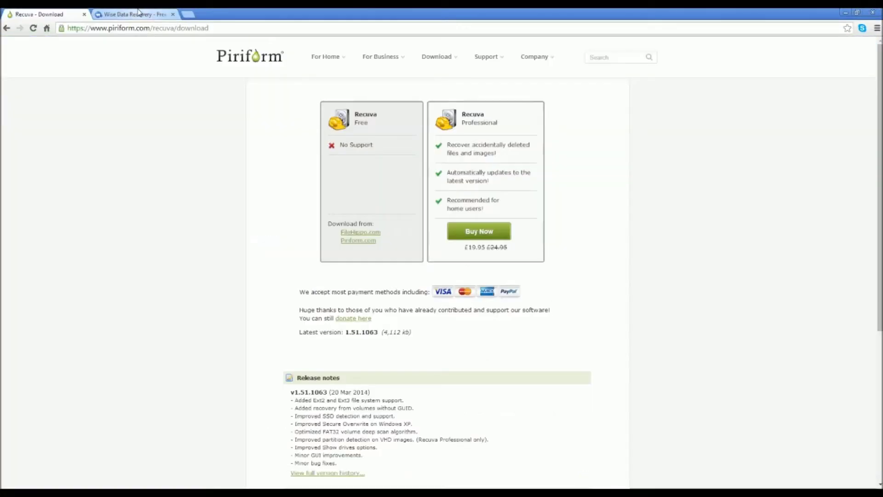
left_click(136, 14)
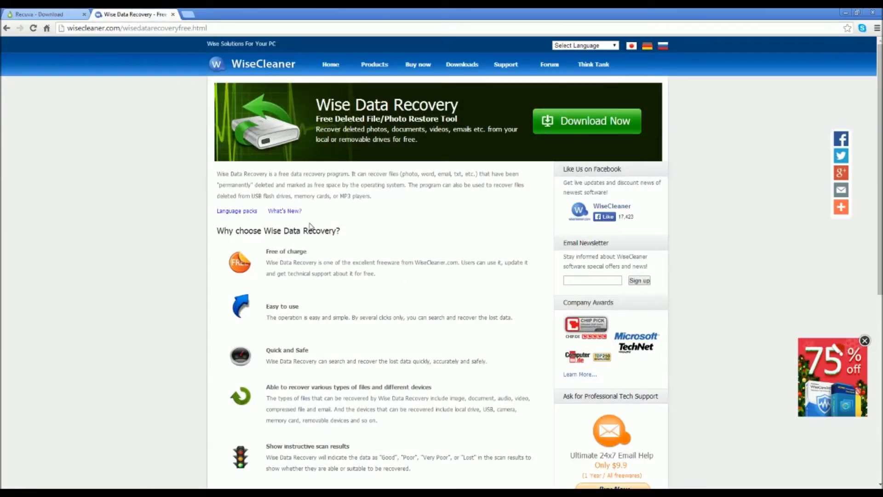
scroll(316, 227, "down", 4)
scroll(316, 227, "up", 4)
left_click(58, 14)
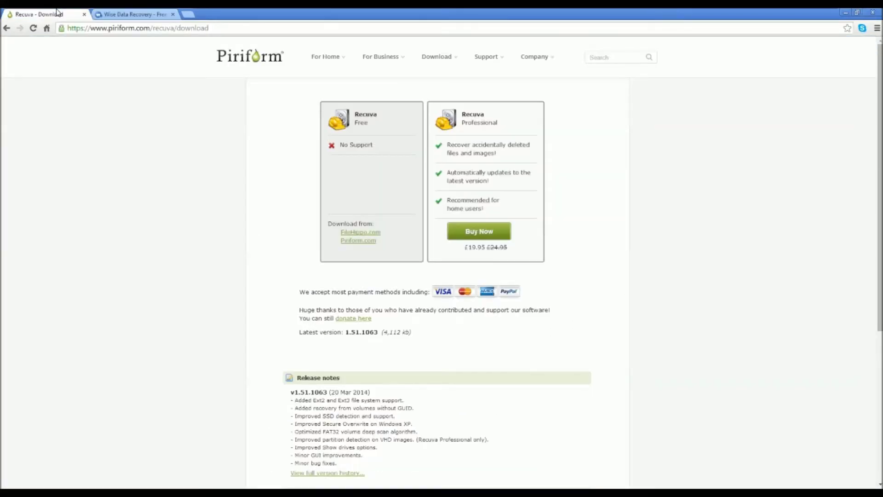
left_click(109, 14)
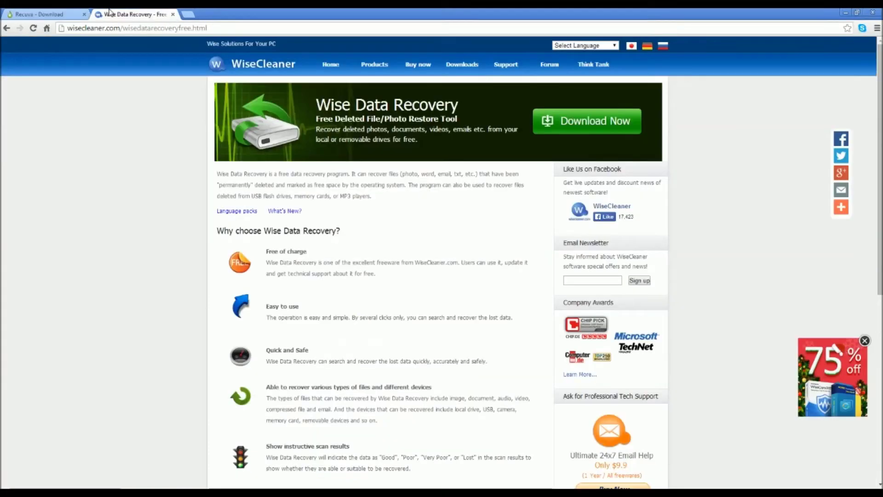